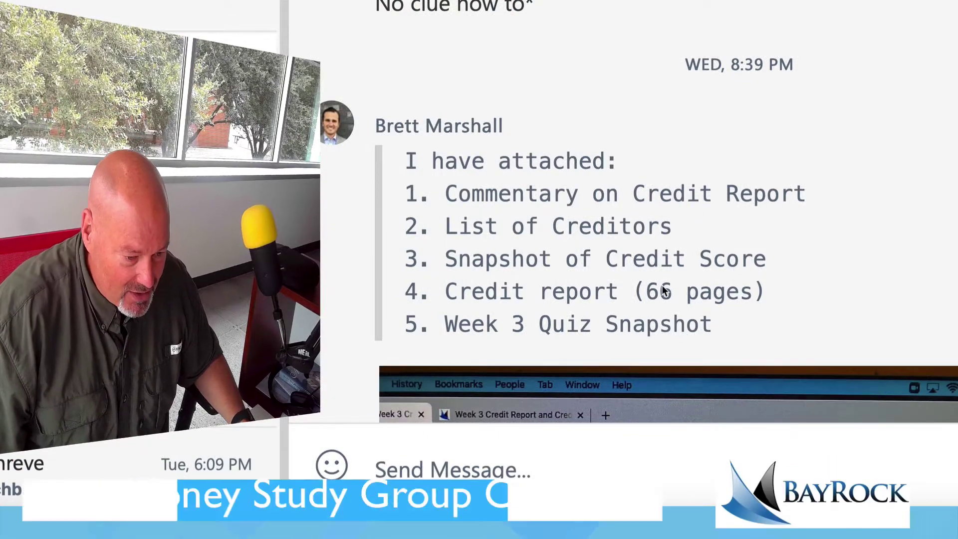
# - Bring the student's photo of the five attached assignment files into view and open CloudApp's capture panel
pyautogui.scroll(-10, 708, 289)
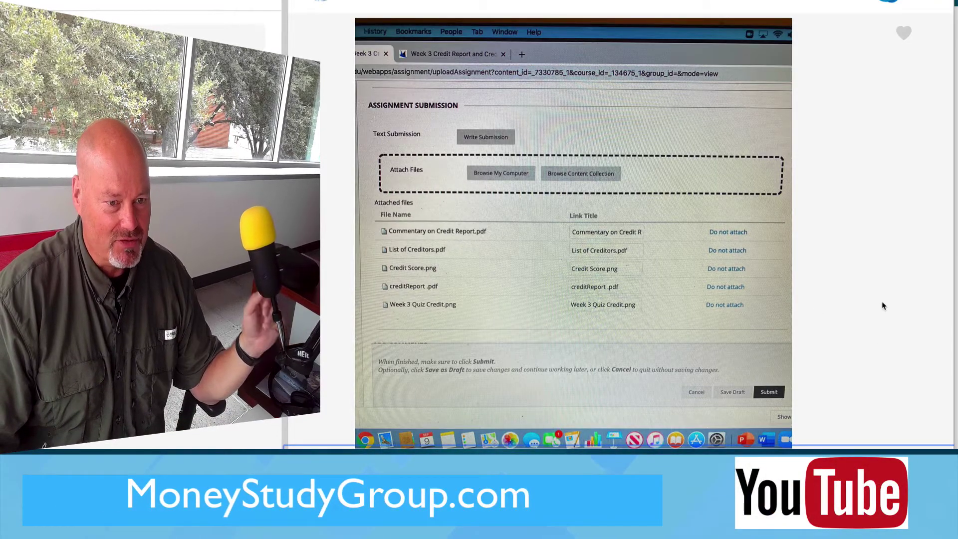
pyautogui.scroll(5, 881, 305)
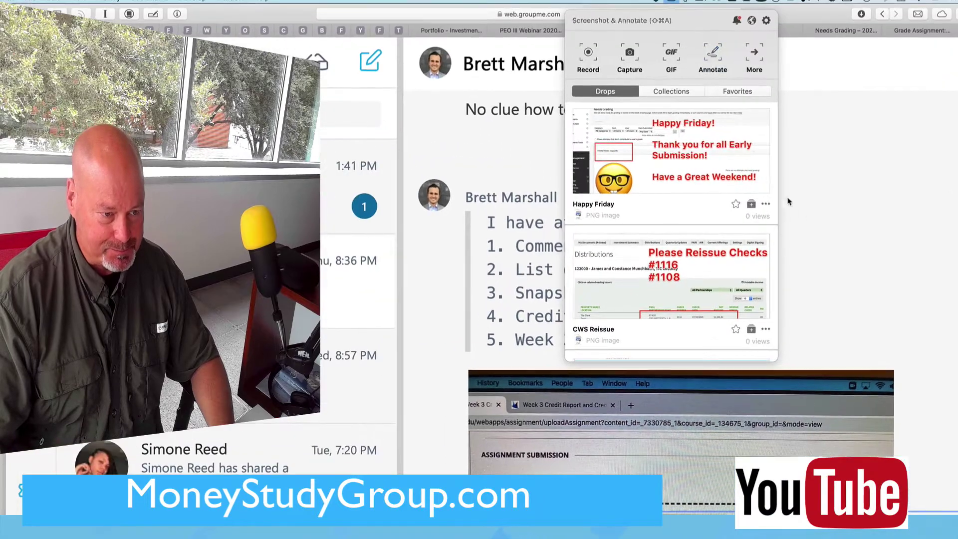
pyautogui.click(849, 235)
pyautogui.scroll(-5, 863, 239)
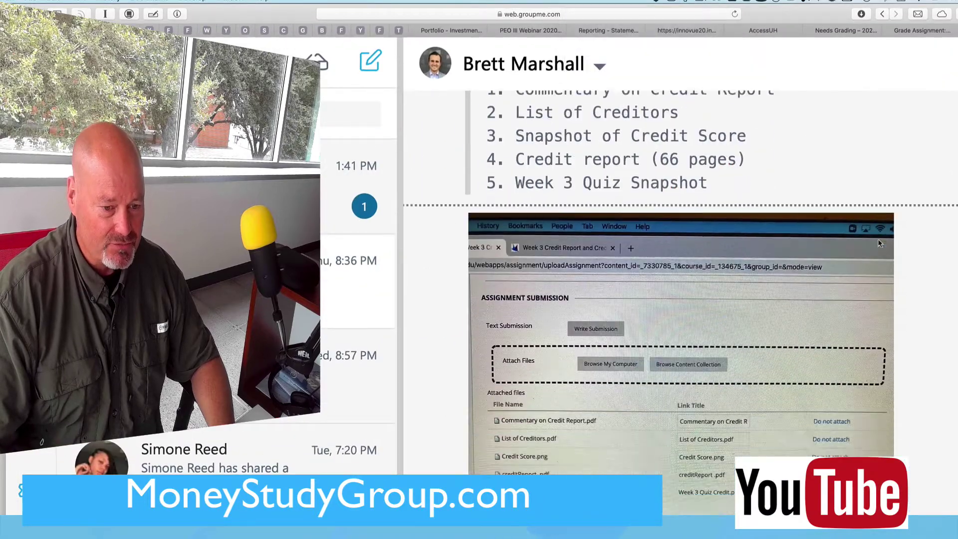
pyautogui.scroll(-2, 880, 244)
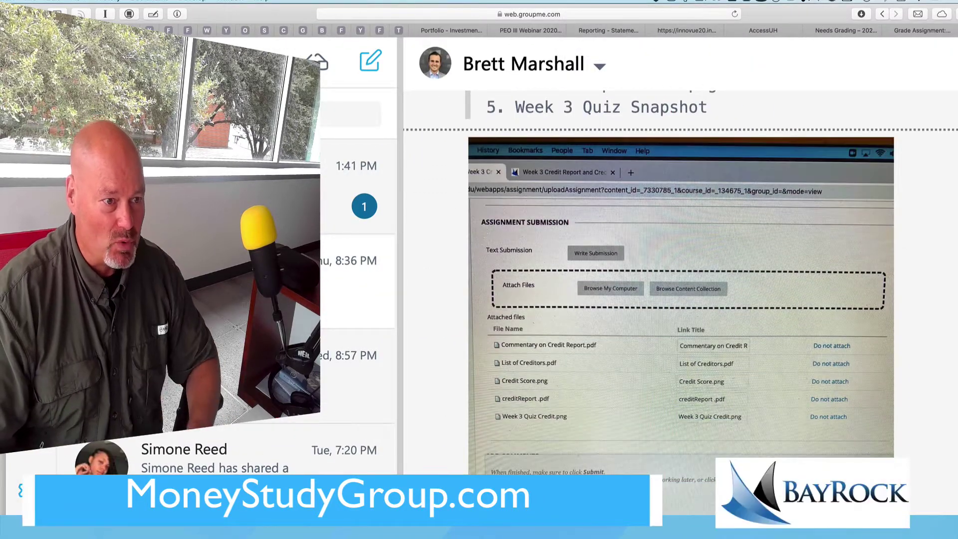
pyautogui.click(671, 1)
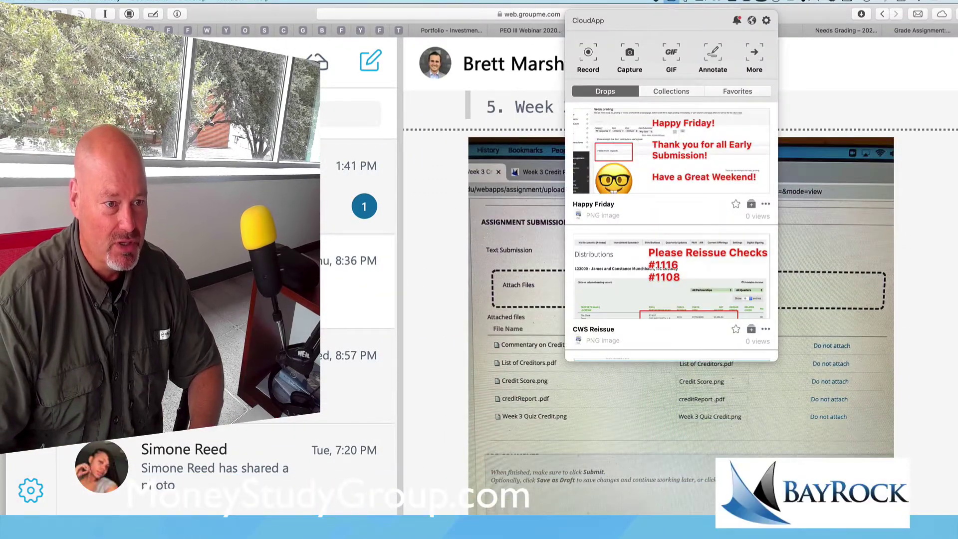
# - Capture the assignment submission photo as a CloudApp screenshot, rename it, and close the preview
pyautogui.click(713, 56)
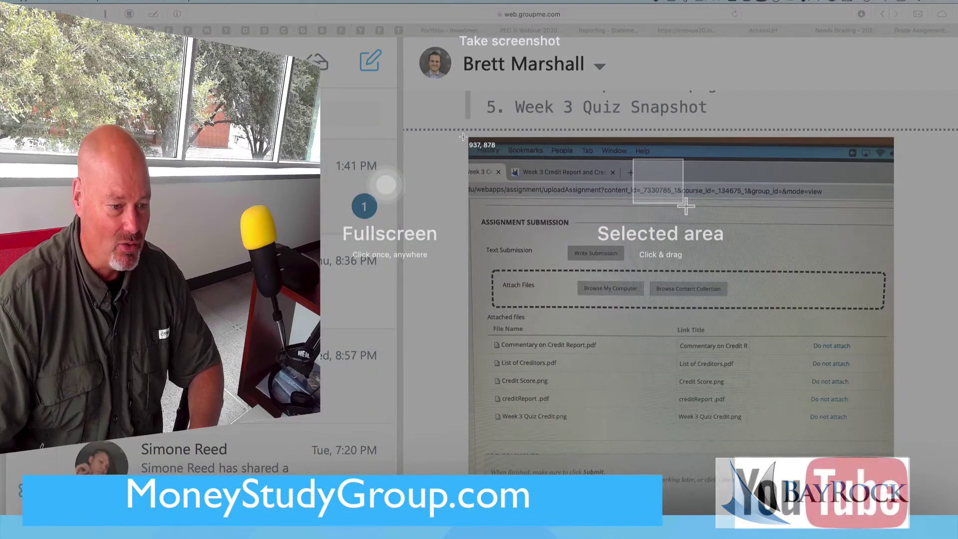
pyautogui.moveTo(463, 138); pyautogui.dragTo(855, 436)
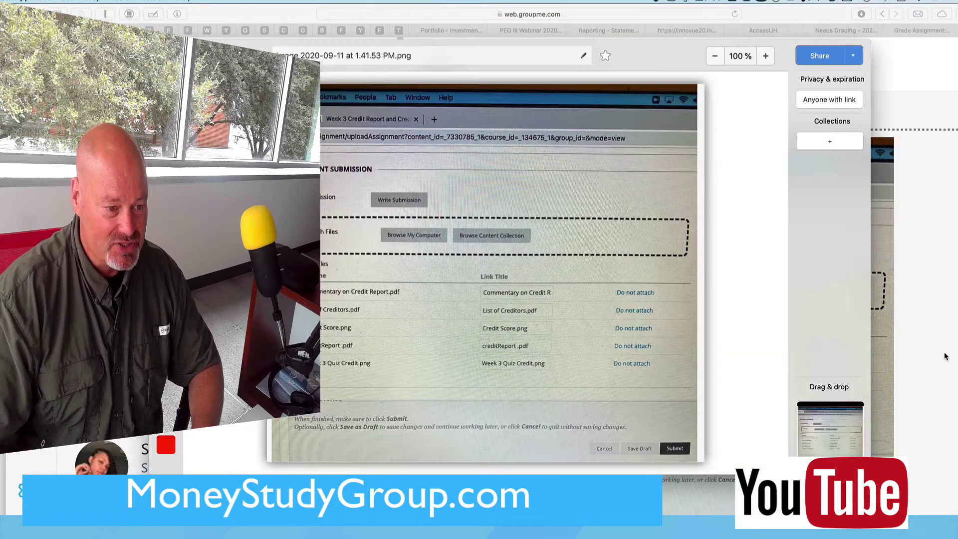
pyautogui.click(299, 54)
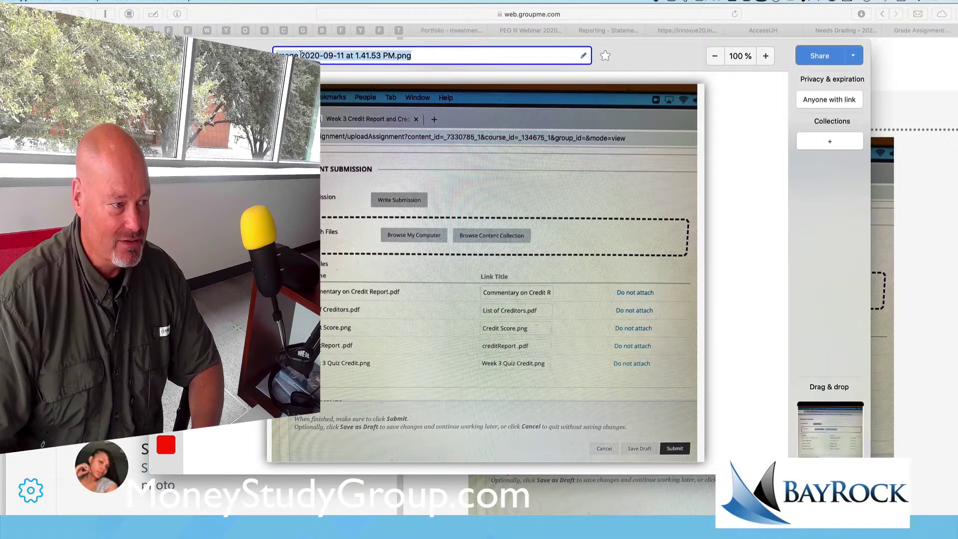
pyautogui.write('Scott')
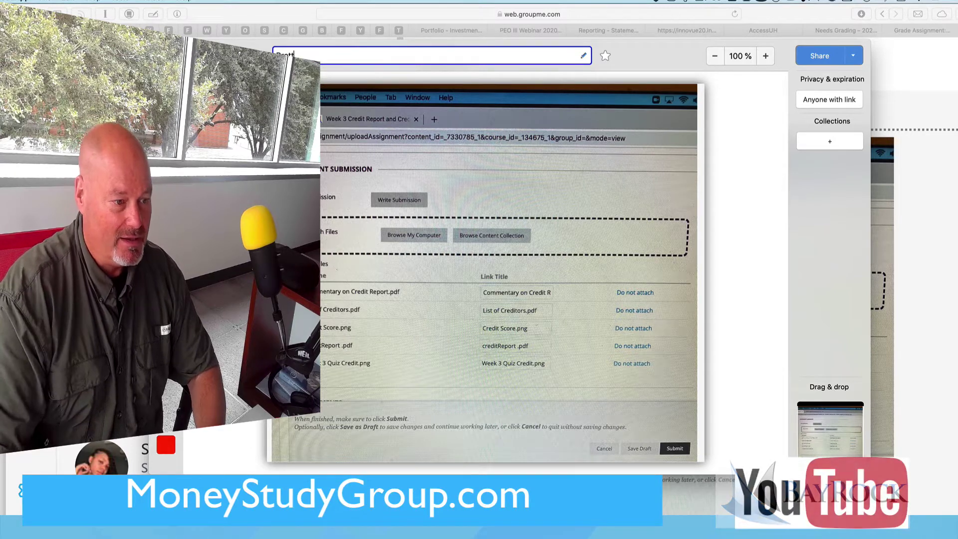
pyautogui.press('Return')
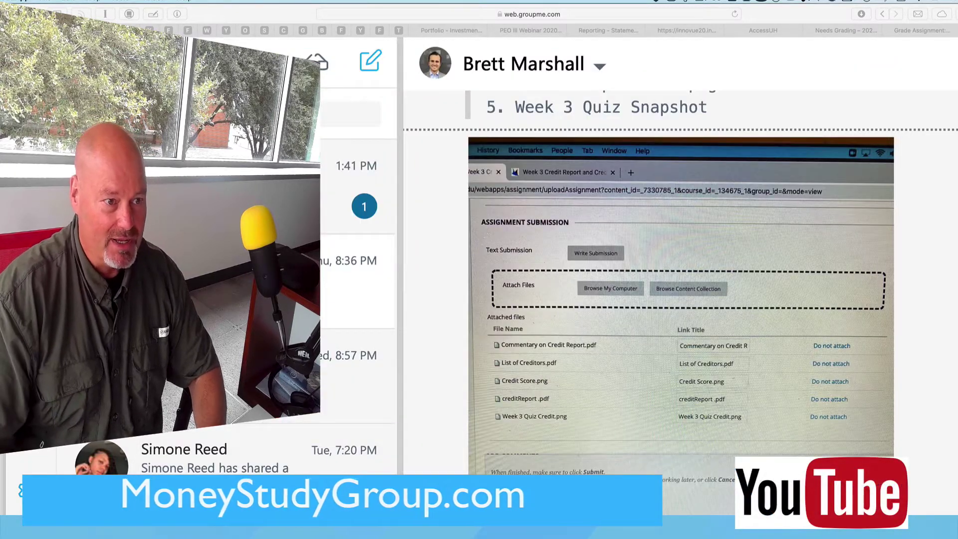
# - Download the newest CloudApp screenshot drop into !!!!InBox as Brett.png
pyautogui.click(671, 1)
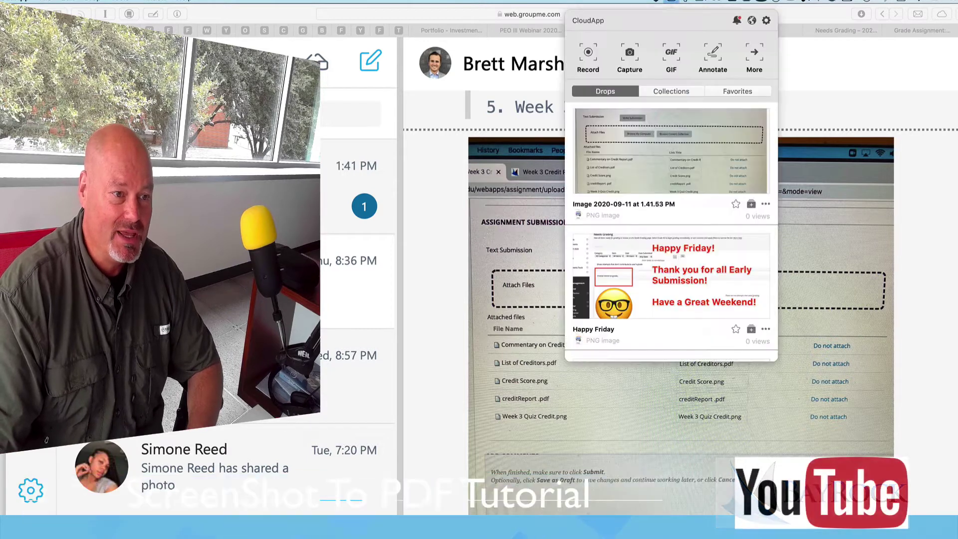
pyautogui.click(765, 205)
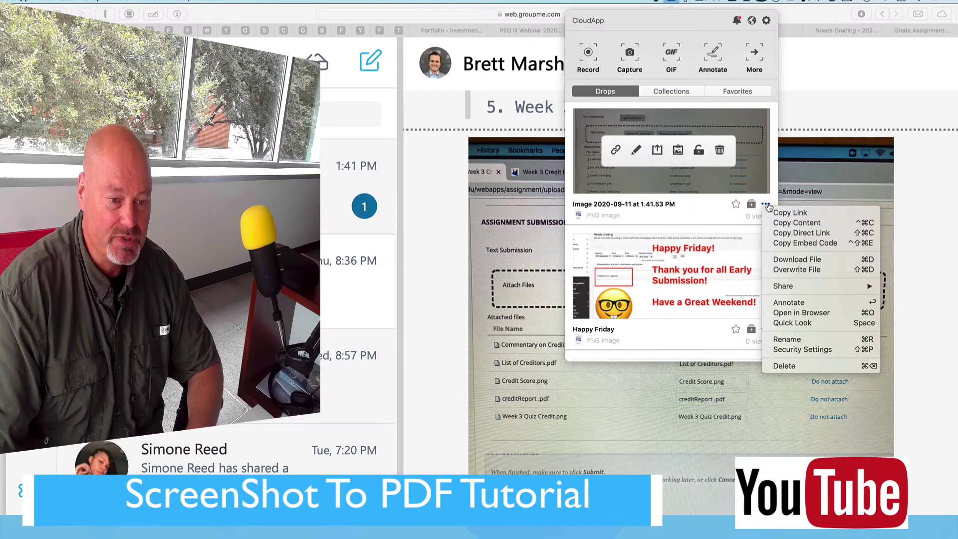
pyautogui.click(786, 260)
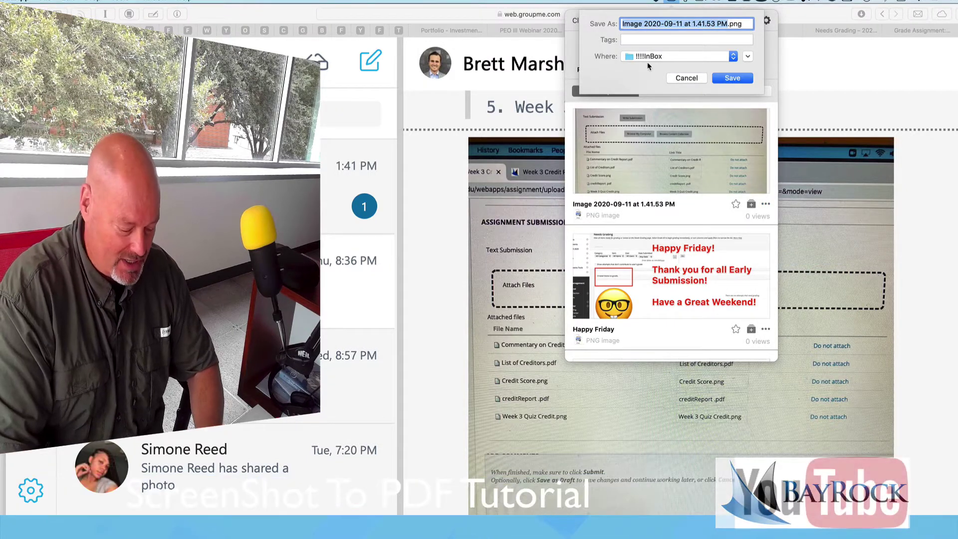
pyautogui.write('Brett')
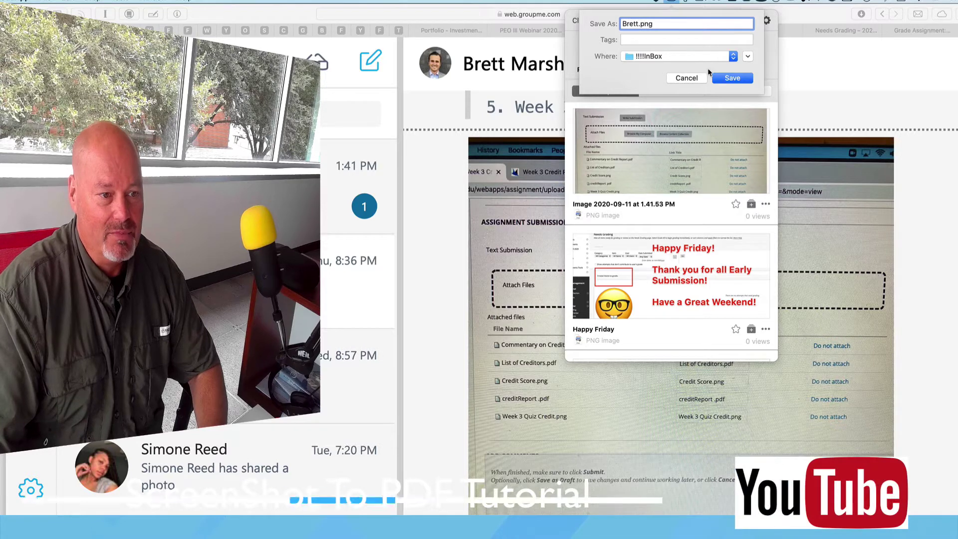
pyautogui.click(733, 78)
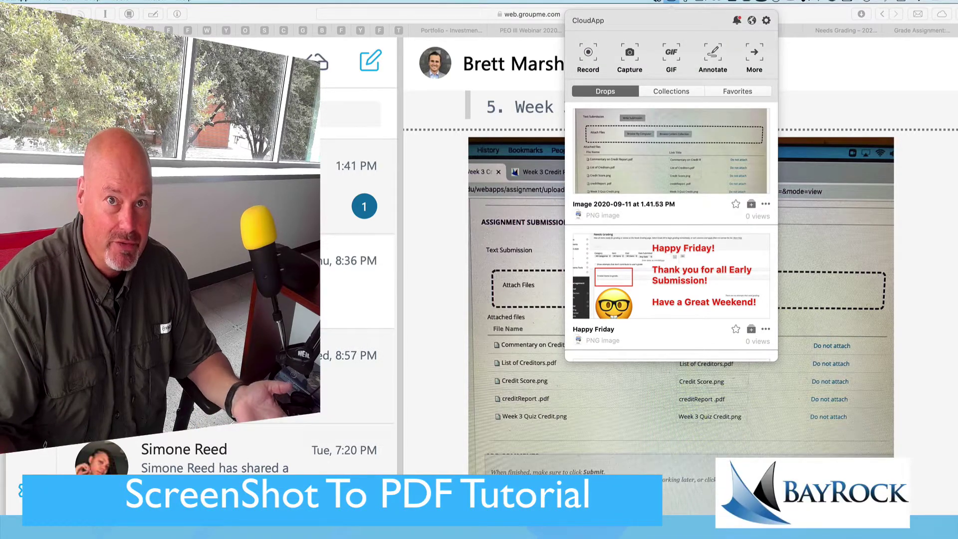
pyautogui.click(948, 343)
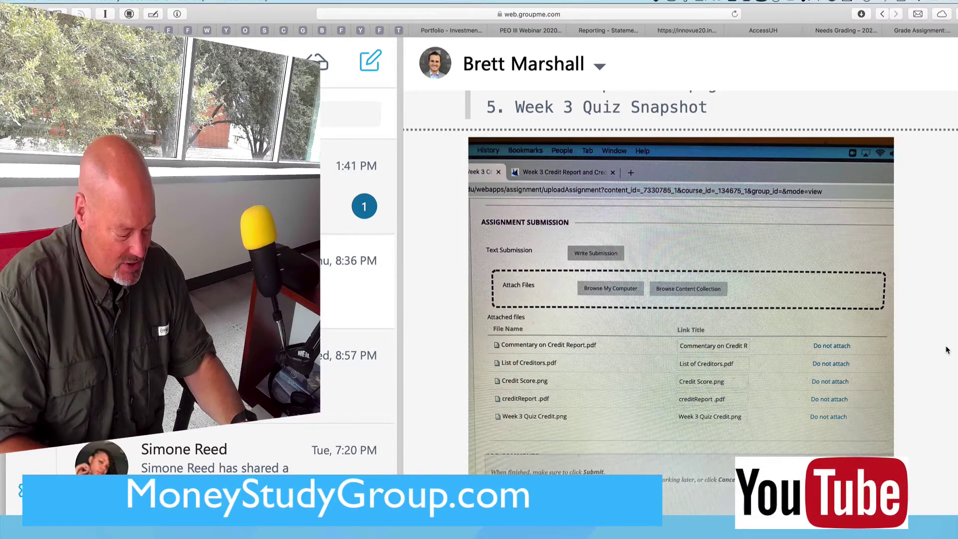
# - Launch Pages through Alfred and create a new document from the Blank template
pyautogui.hotkey('alt', 'space')
pyautogui.write('pa')
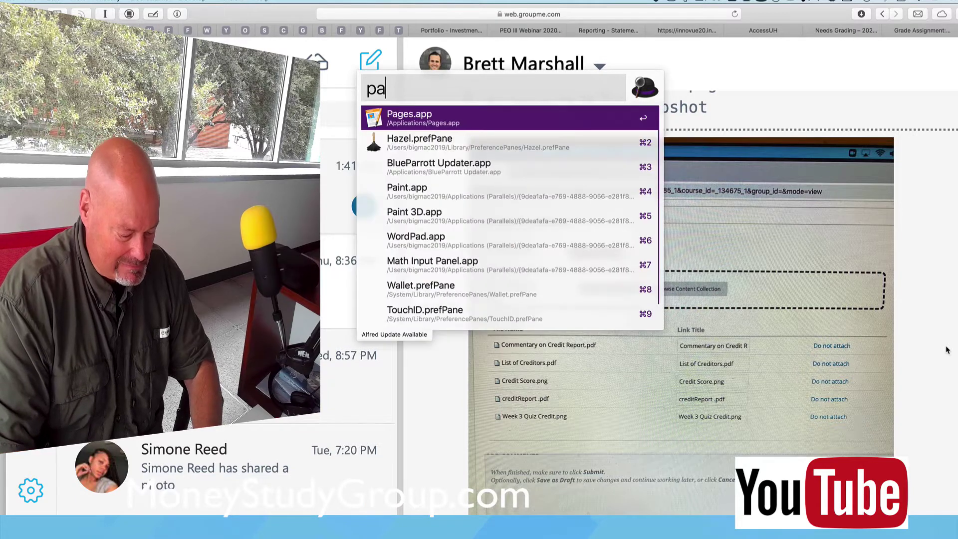
pyautogui.write('ges')
pyautogui.press('Return')
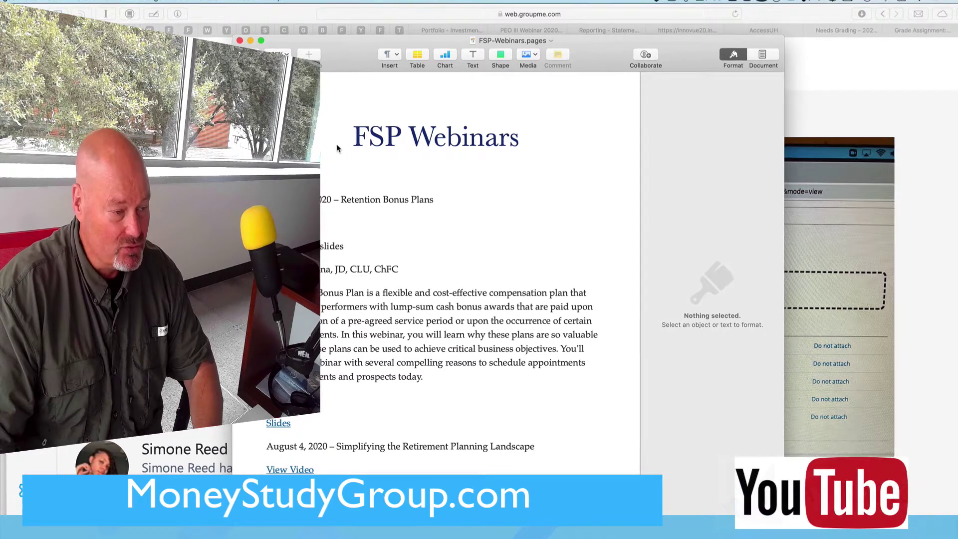
pyautogui.press('super+n')
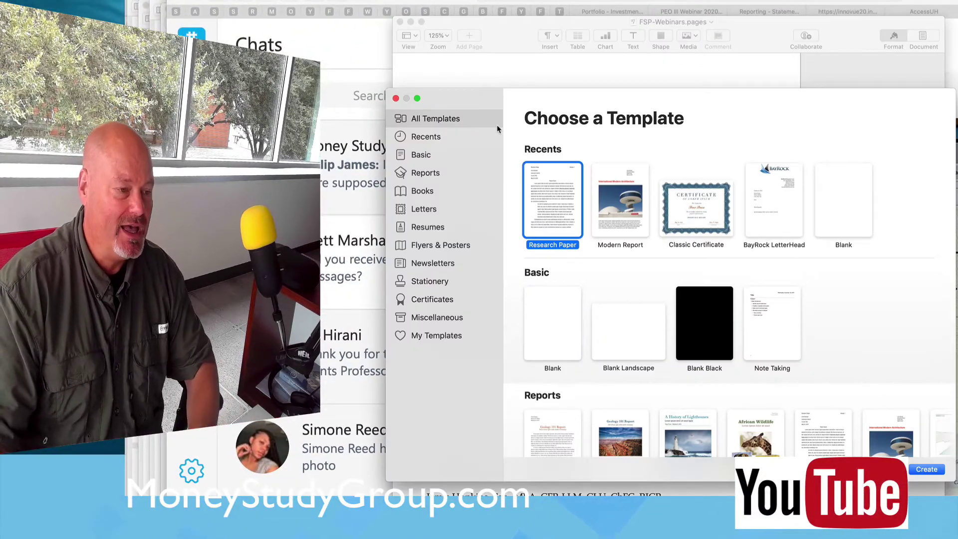
pyautogui.doubleClick(553, 323)
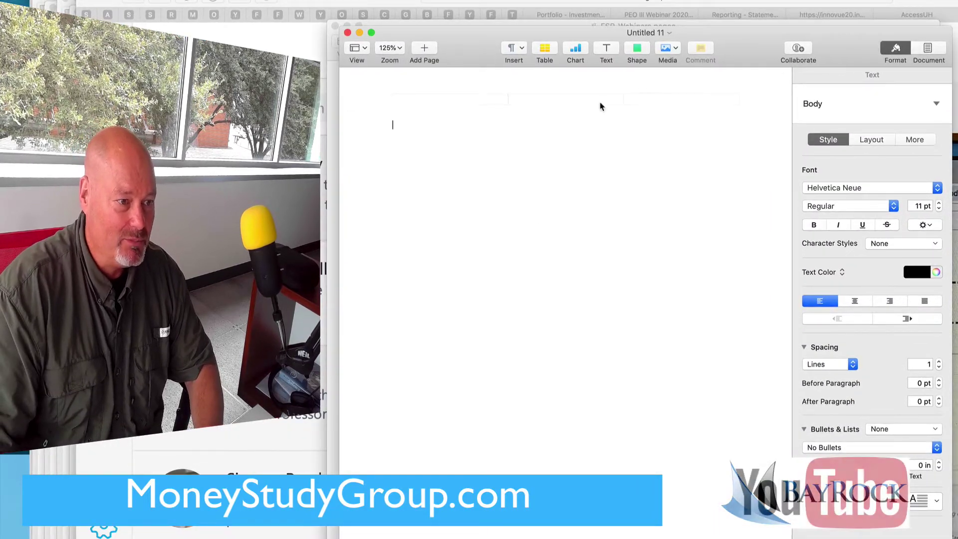
# - Name the new Pages document Brett
pyautogui.click(668, 31)
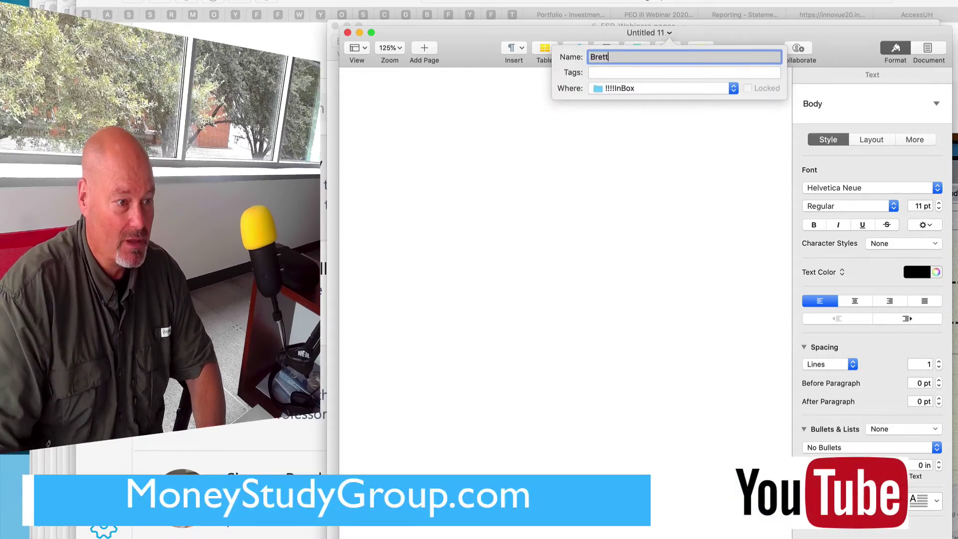
pyautogui.write('Brett')
pyautogui.press('Return')
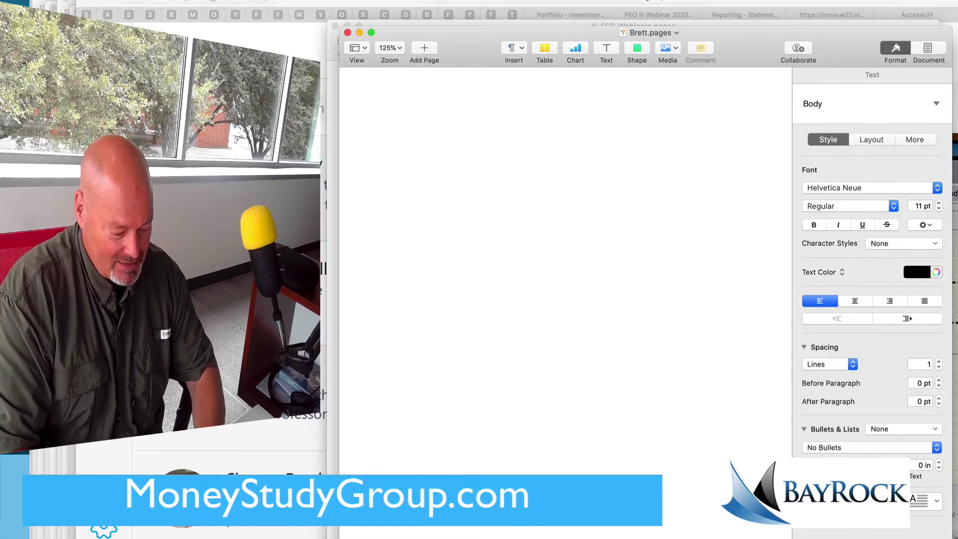
# - Type the initials and date 'September 11, 2020 at 1:43 PM' and apply the Title paragraph style
pyautogui.write('JRM September 11, 2020 at 1:43 PM')
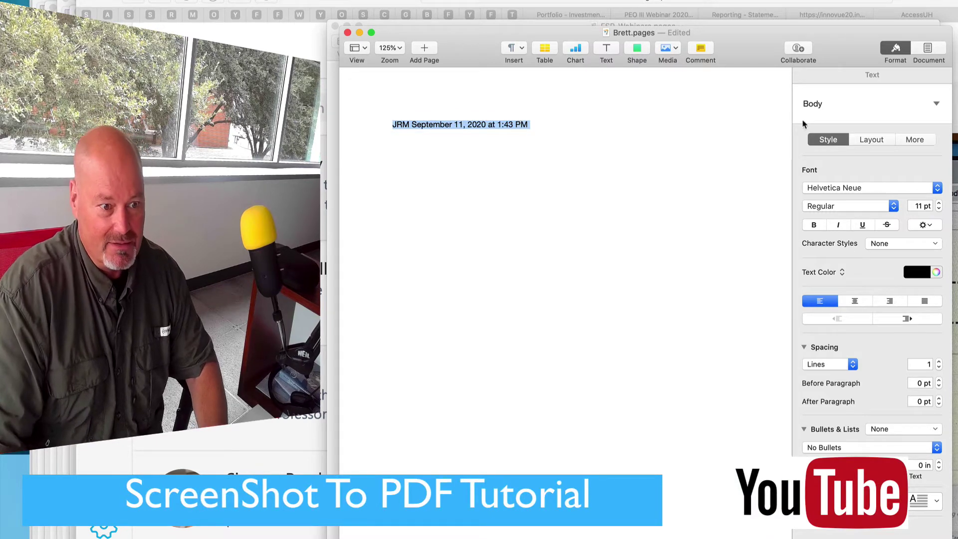
pyautogui.click(833, 115)
pyautogui.click(843, 158)
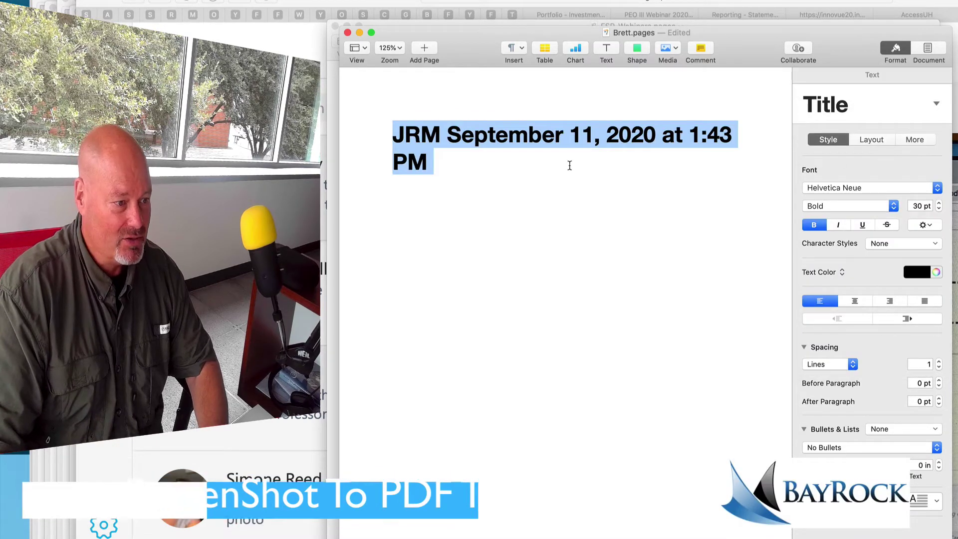
pyautogui.click(541, 166)
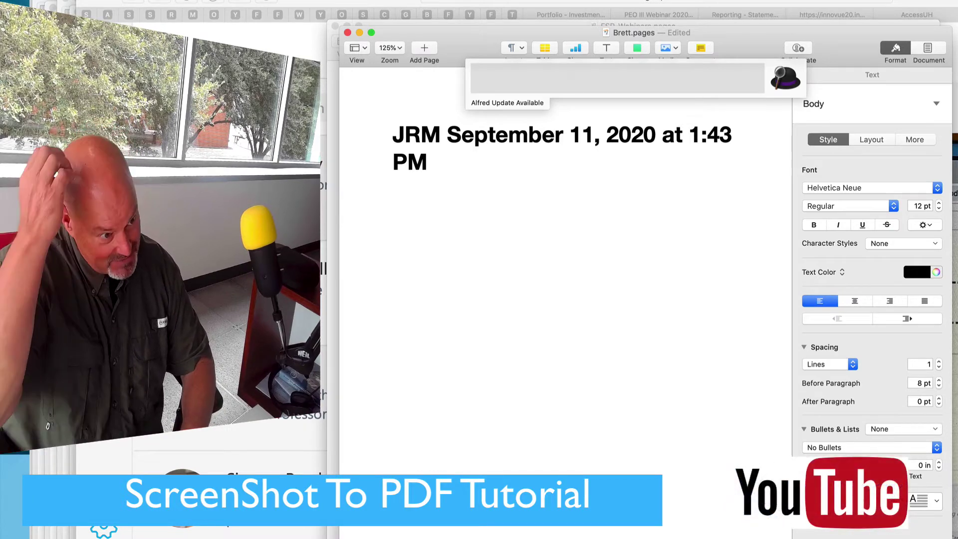
# - Find Brett.png with Alfred and drop it onto the page beneath the date title
pyautogui.write("'")
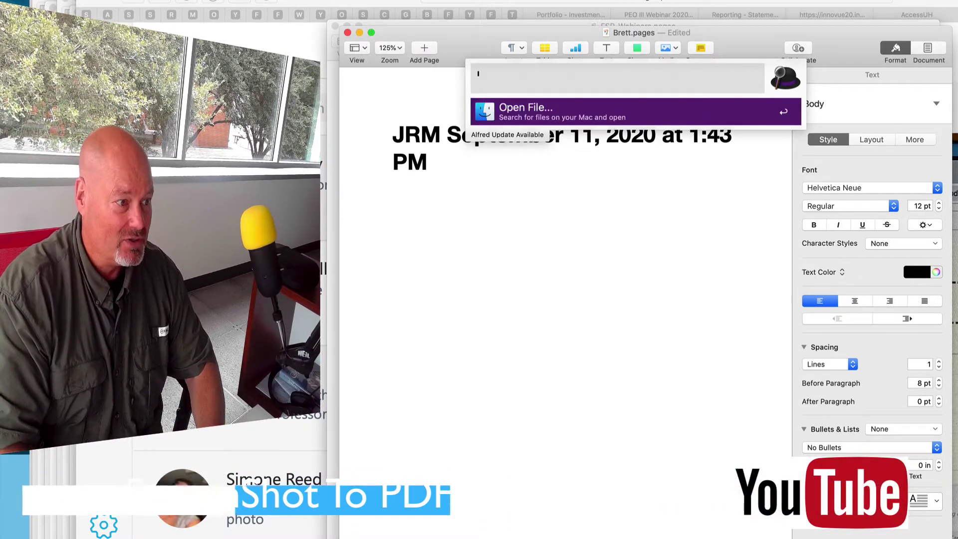
pyautogui.write('brett')
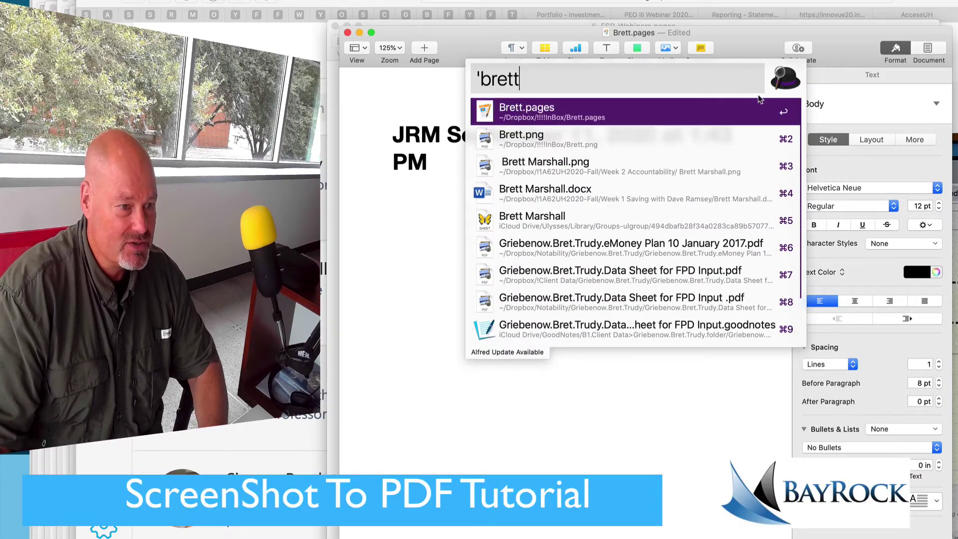
pyautogui.moveTo(648, 140); pyautogui.dragTo(555, 385)
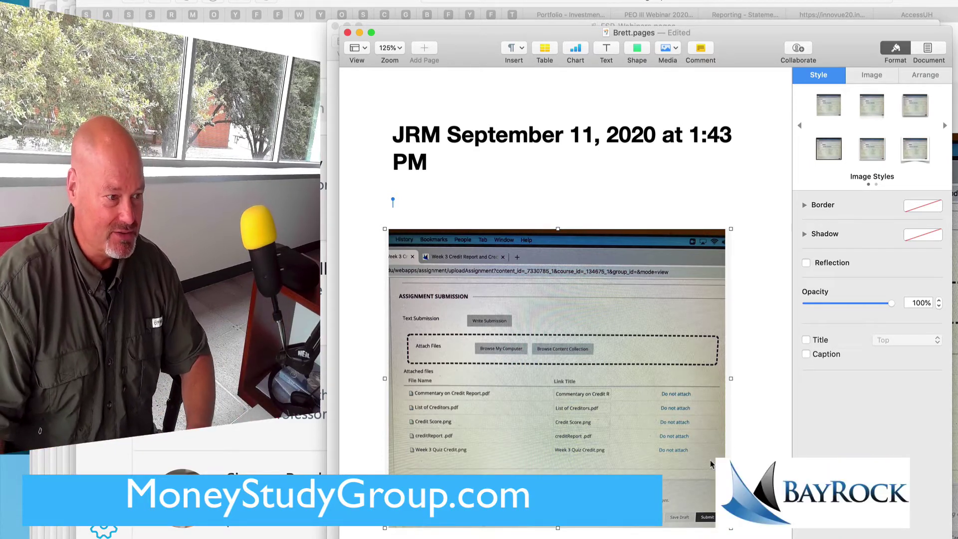
pyautogui.click(666, 196)
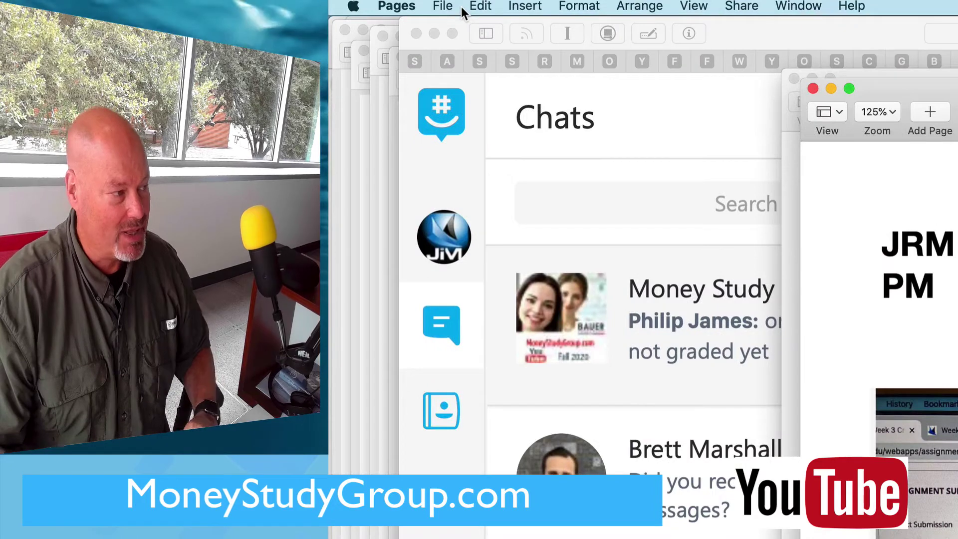
# - Export the document to PDF as Brett.pdf in the !!!!InBox folder
pyautogui.click(459, 7)
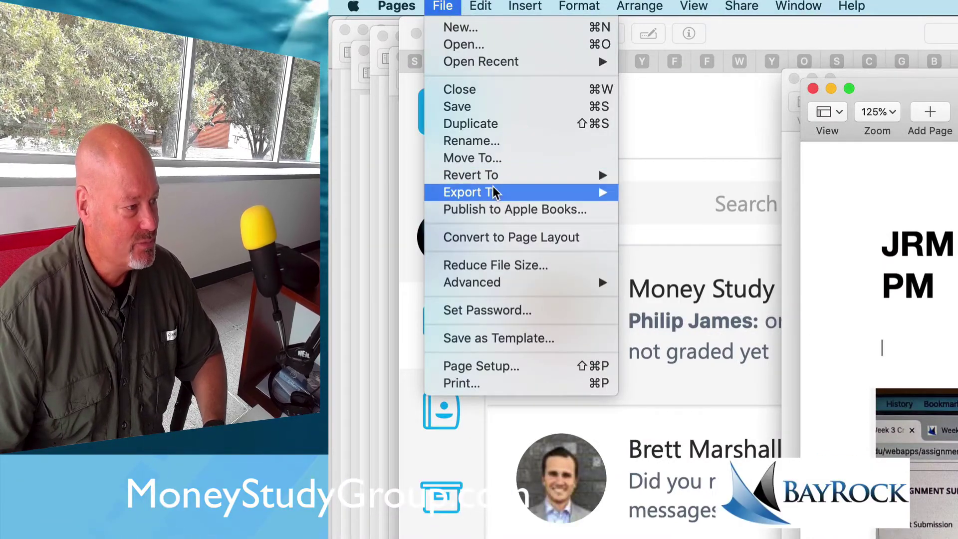
pyautogui.moveTo(492, 192)
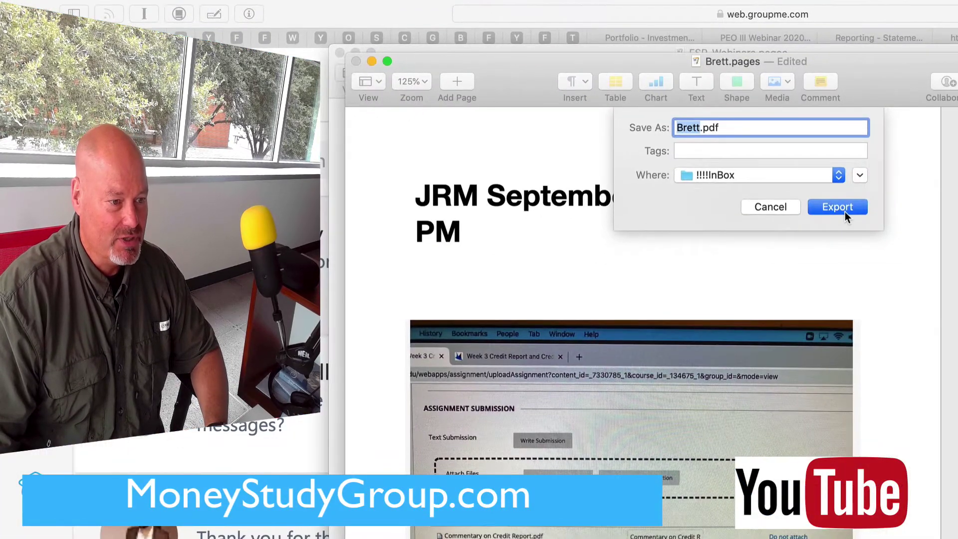
pyautogui.click(845, 211)
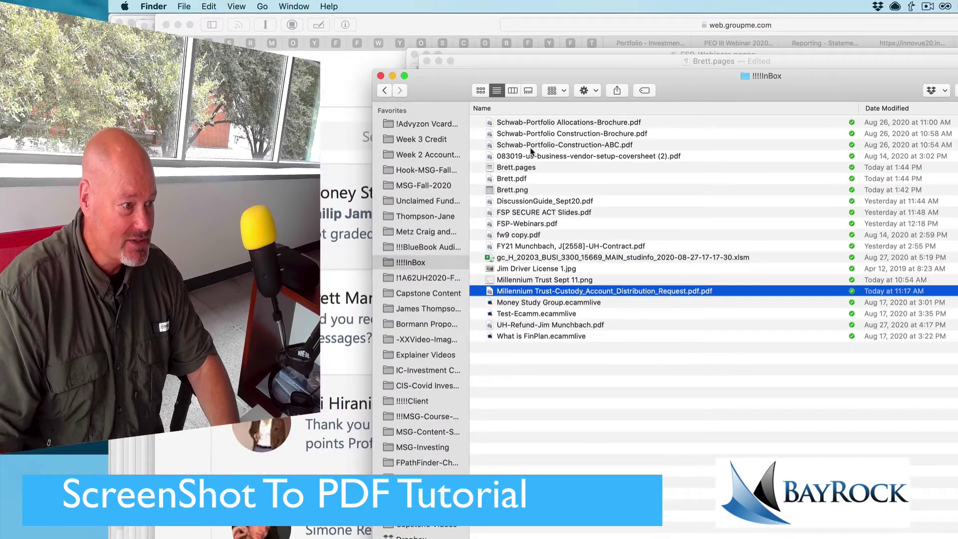
# - Open Brett.pdf in Preview, close the other PDF, and view it full screen
pyautogui.doubleClick(520, 179)
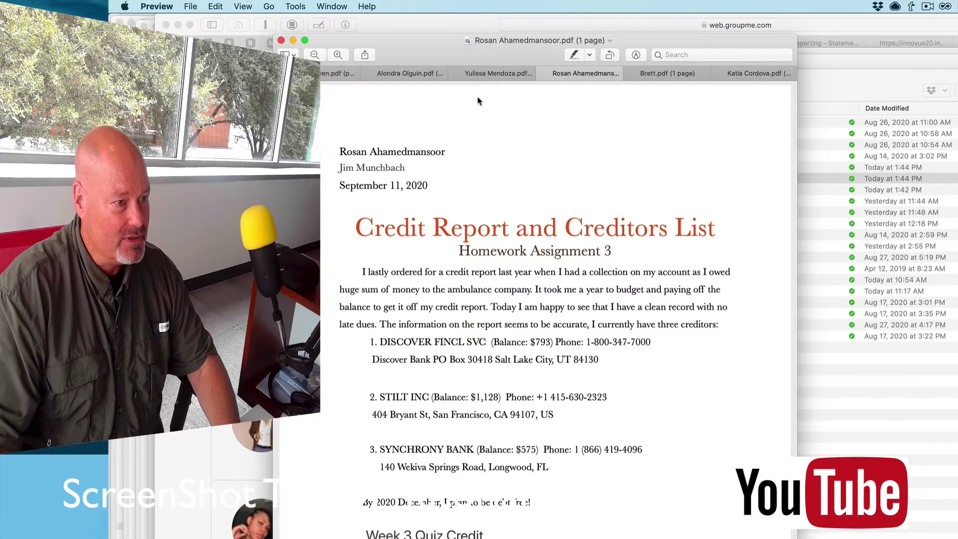
pyautogui.press('super+w')
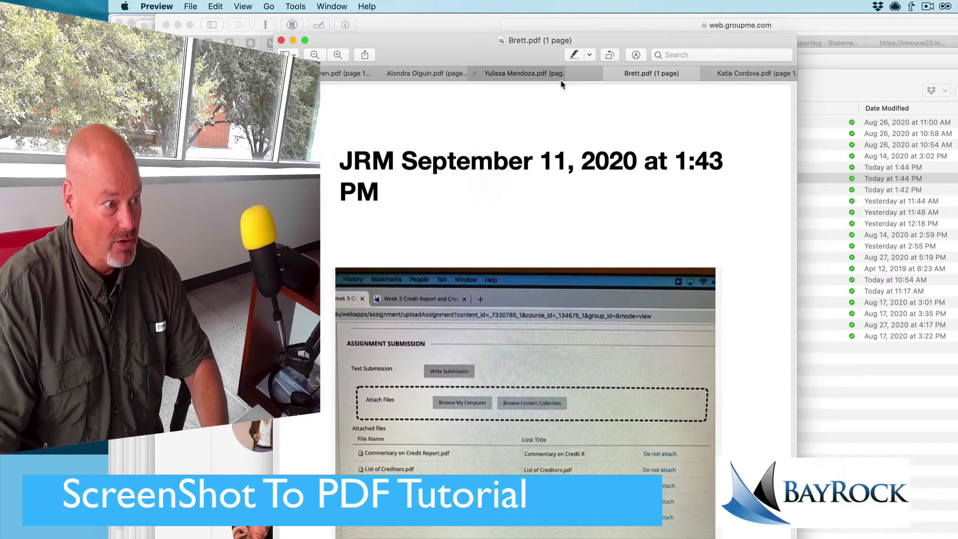
pyautogui.click(304, 40)
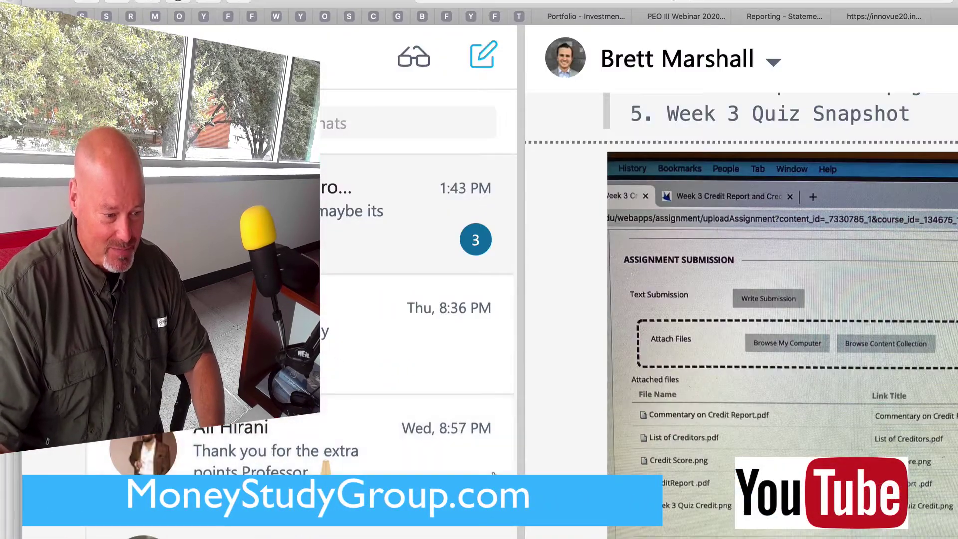
# - Send the student 'I'm getting you an answer now... I'll post it in GroupMe in 10 minutes....'
pyautogui.scroll(-5, 732, 523)
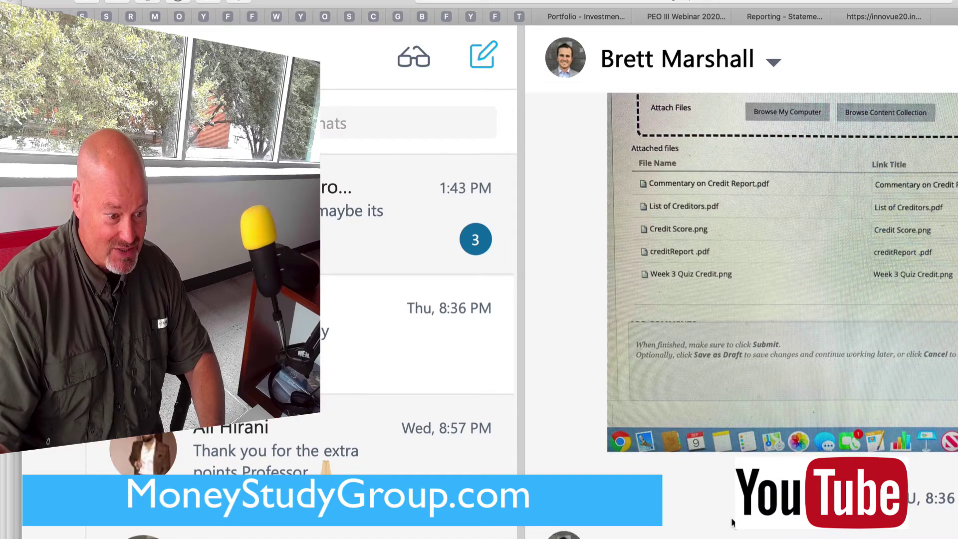
pyautogui.scroll(-2, 732, 522)
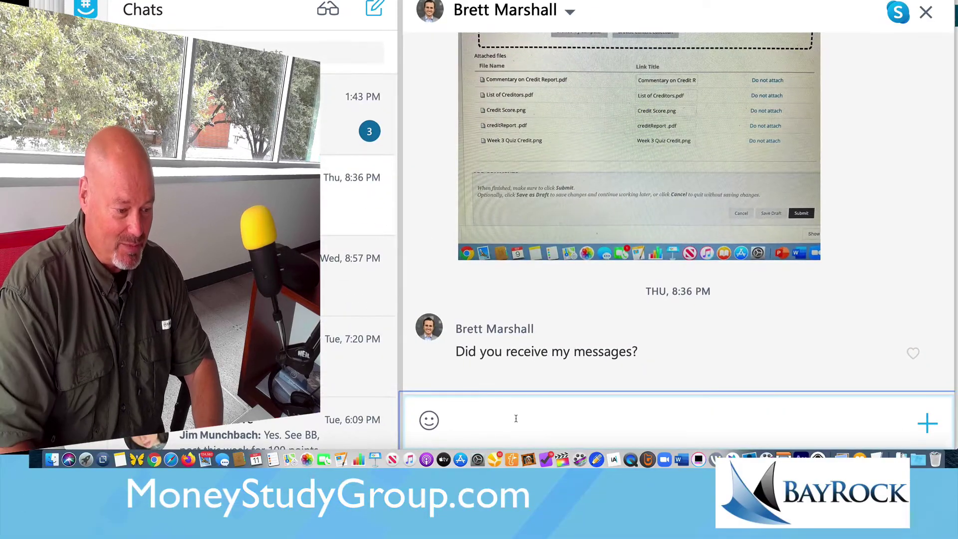
pyautogui.write('I"m')
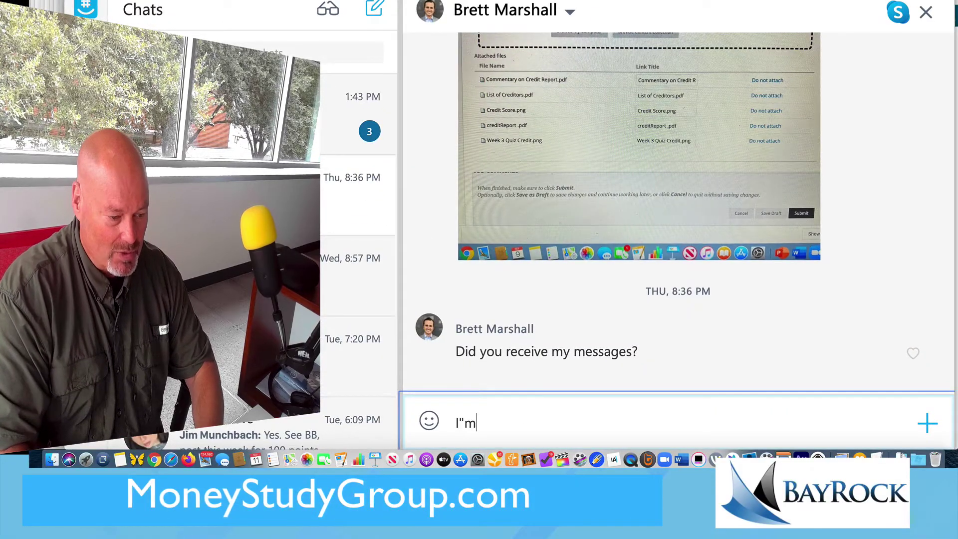
pyautogui.press('BackSpace')
pyautogui.press('BackSpace')
pyautogui.write("'m gett")
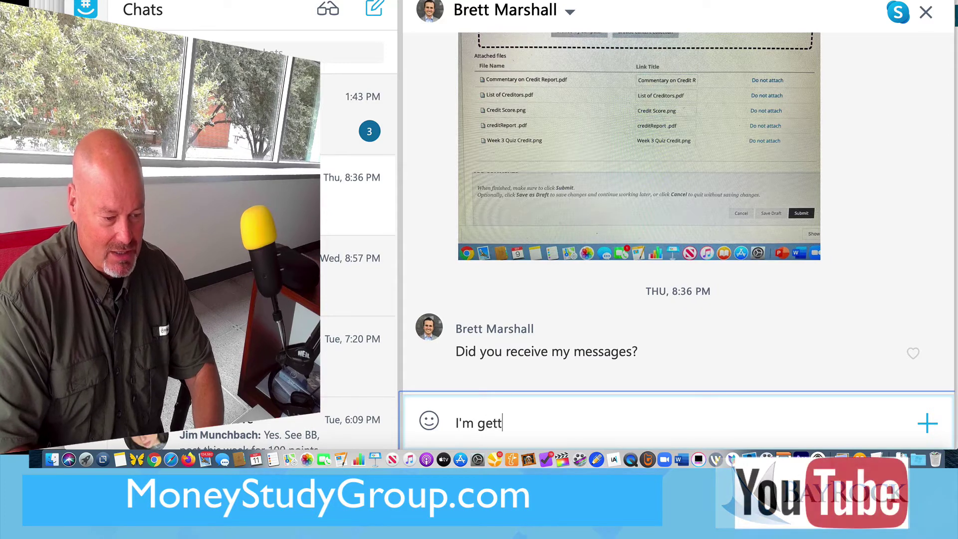
pyautogui.write('ing you an')
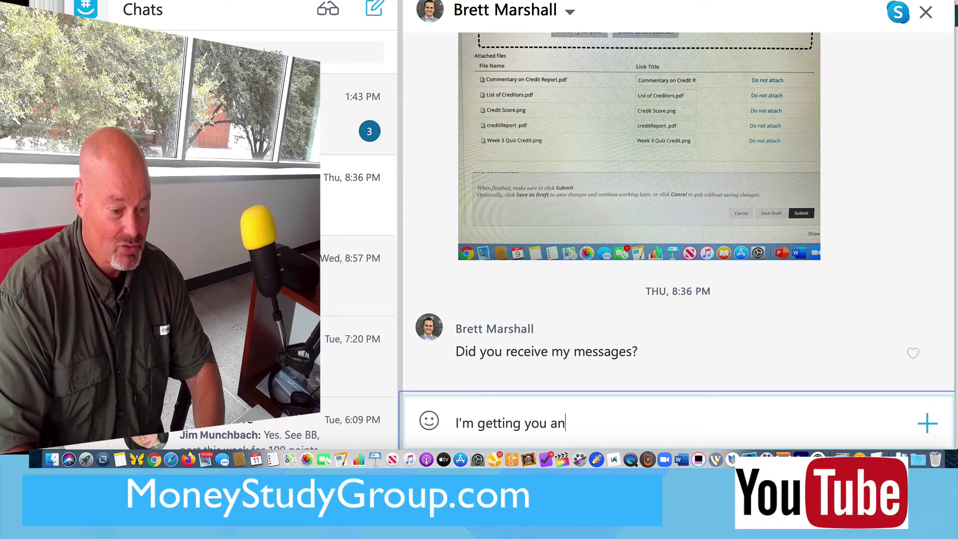
pyautogui.write(' answer now')
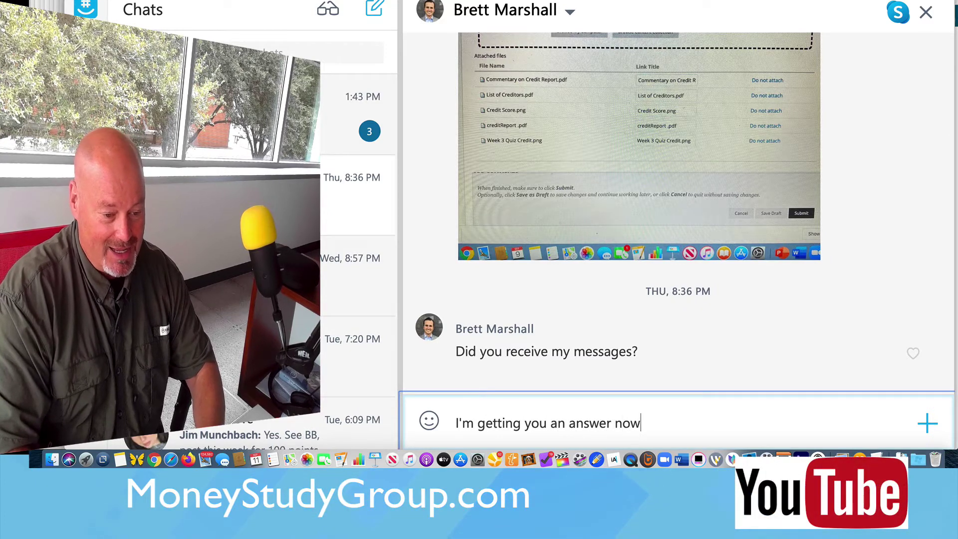
pyautogui.write("... I'll po")
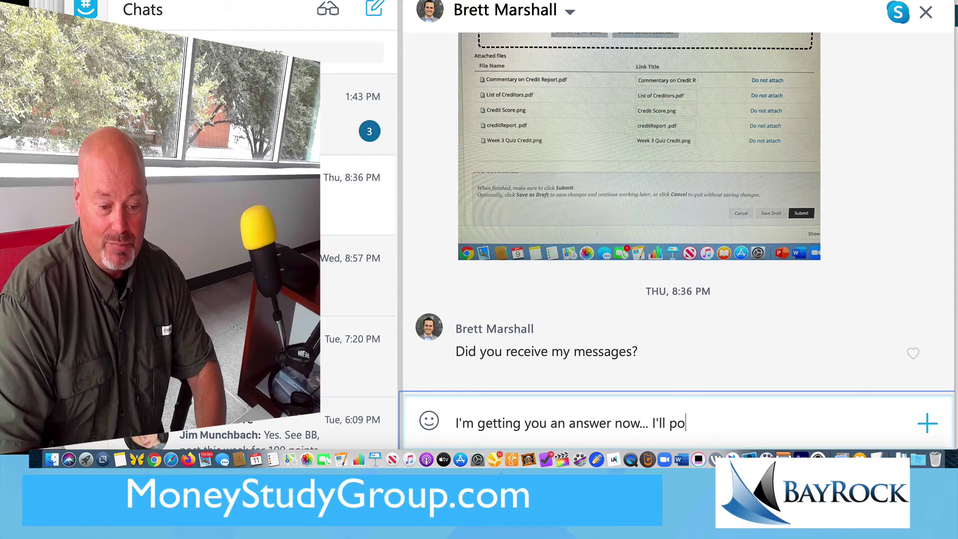
pyautogui.write('st it in ')
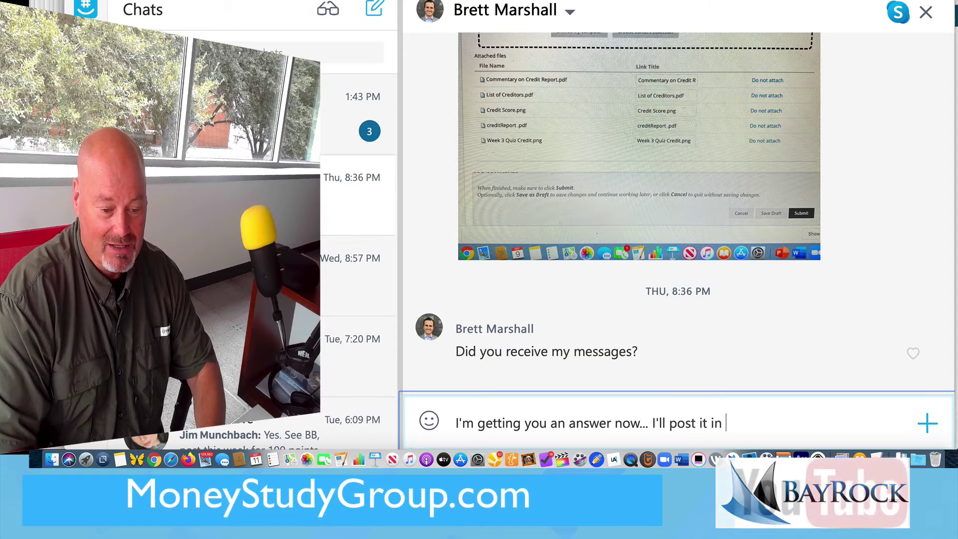
pyautogui.write('GroupMe')
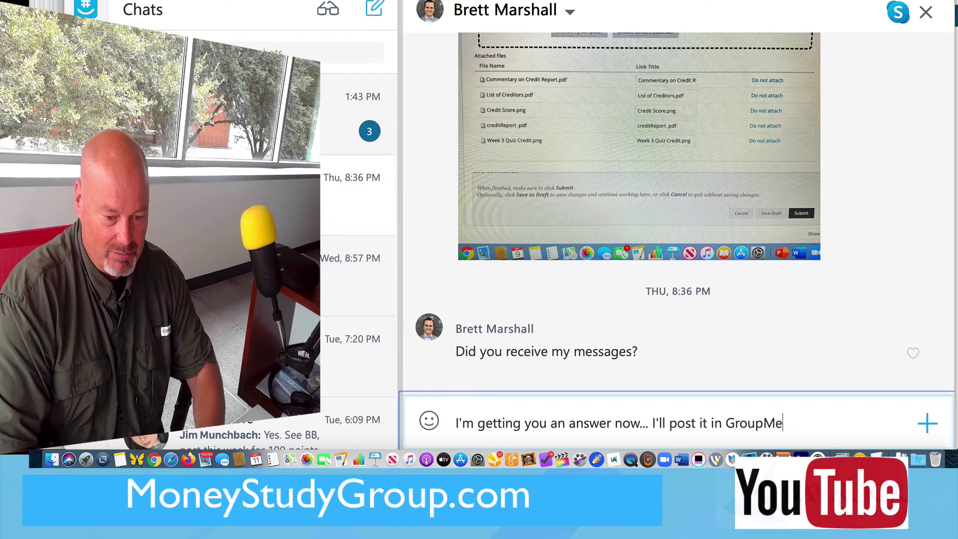
pyautogui.write(' in 10 ')
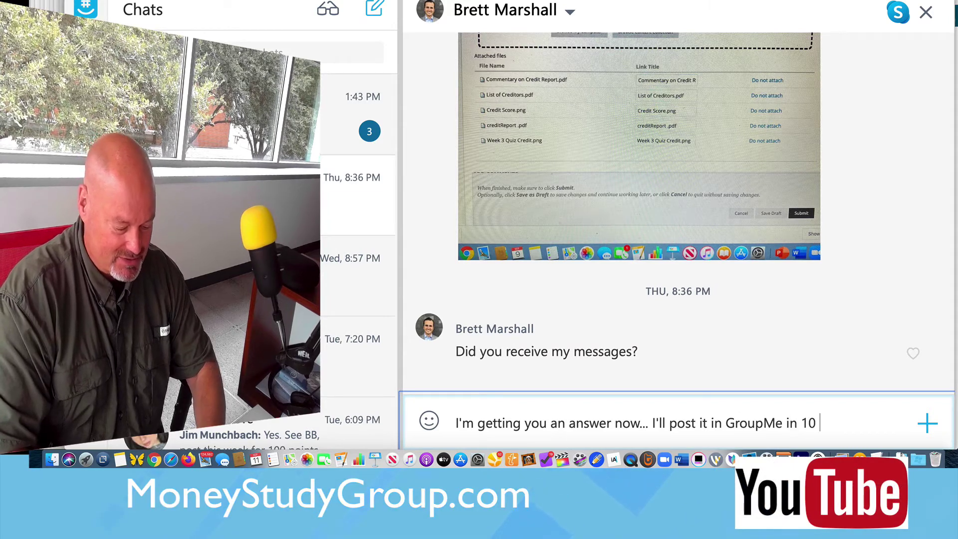
pyautogui.write('minutes')
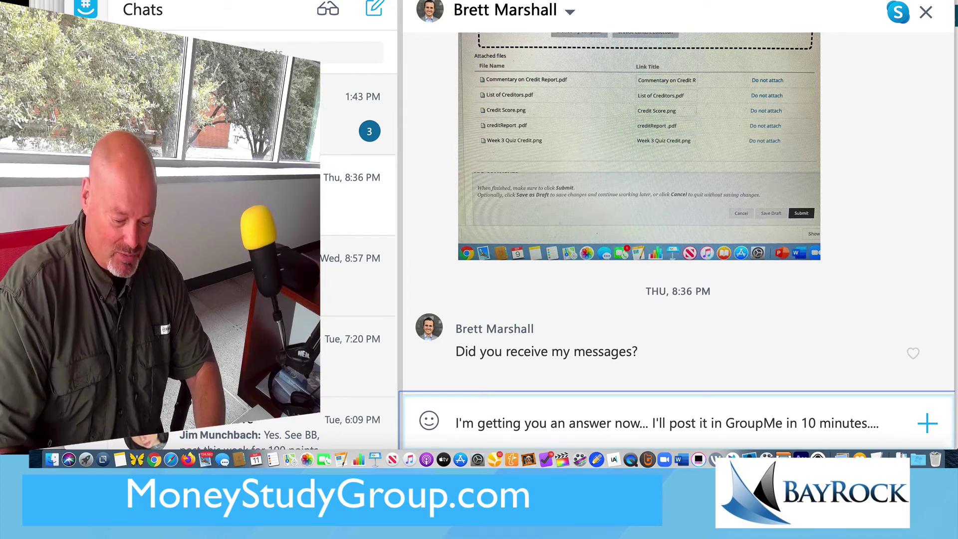
pyautogui.write('....')
pyautogui.press('Return')
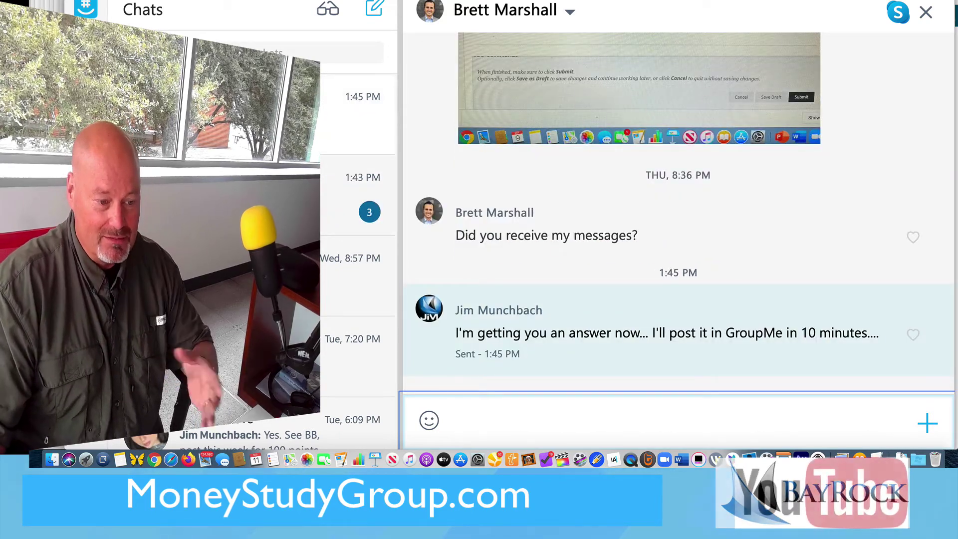